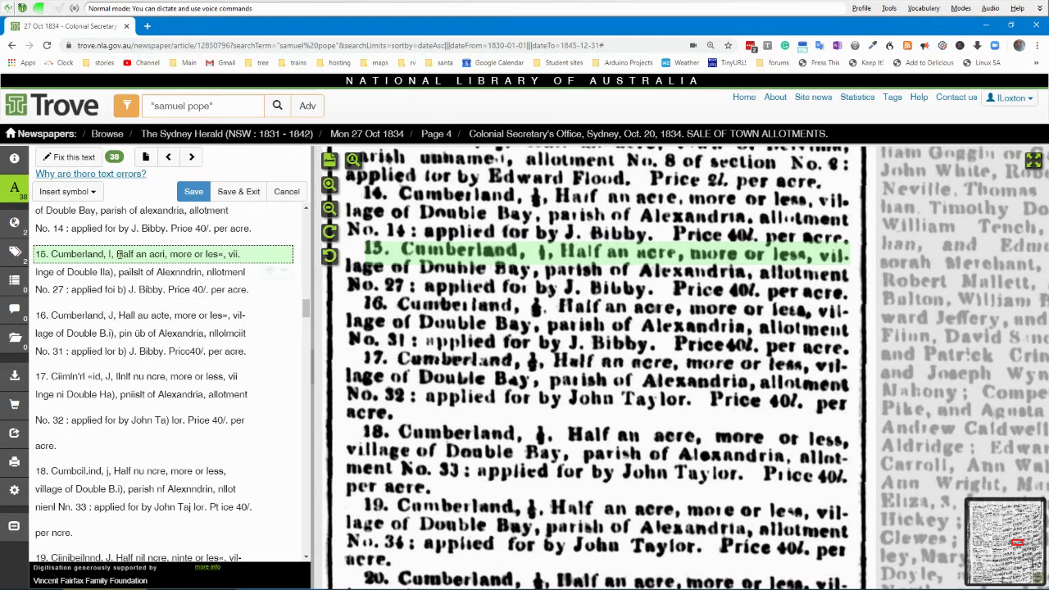
{"action": "left_click", "coordinate": [106, 254]}
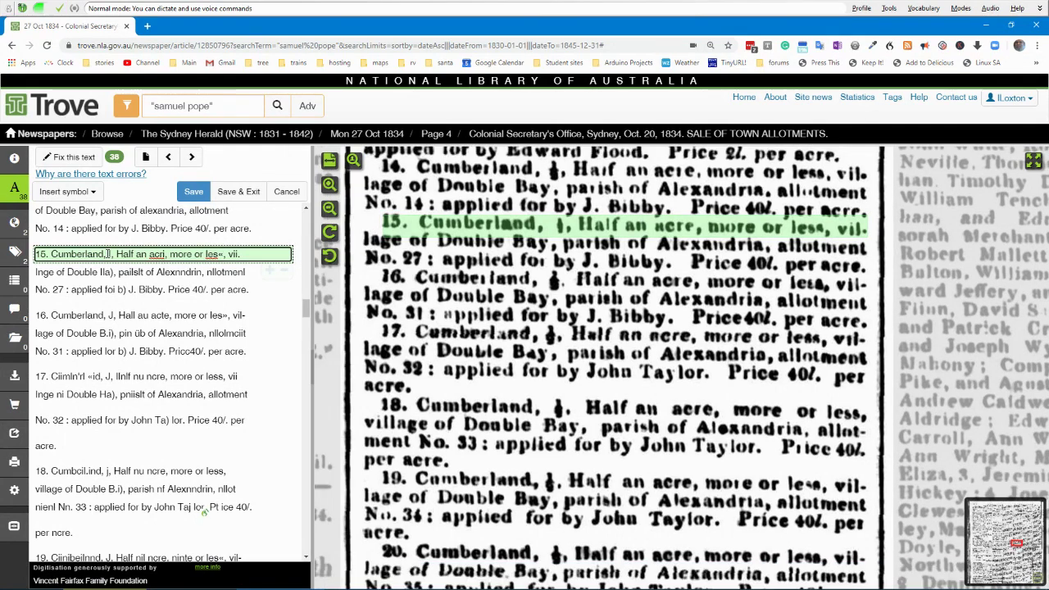
{"action": "type", "text": "sometimes pretty accurate"}
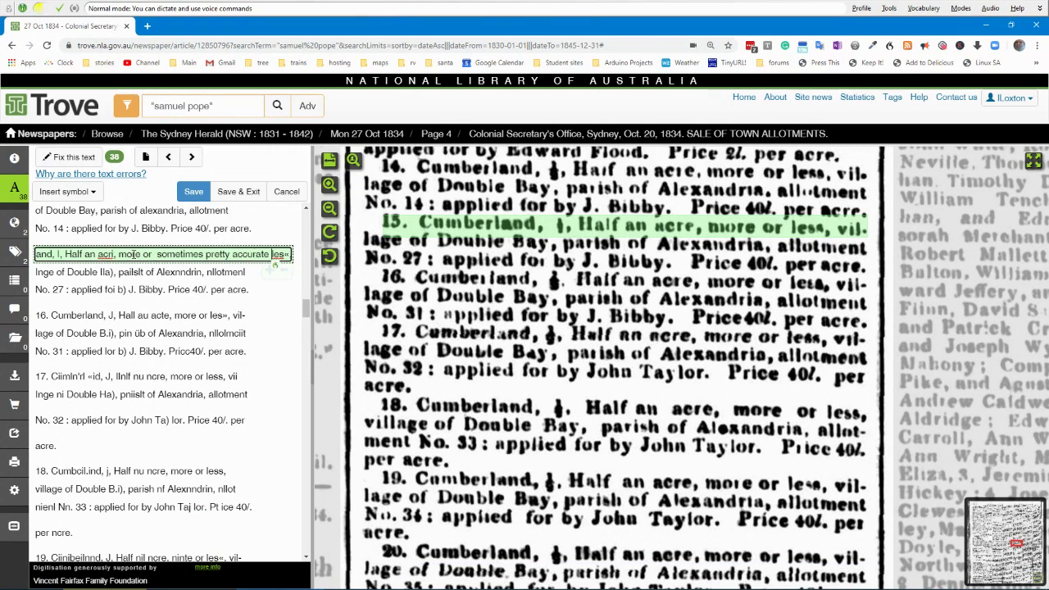
{"action": "left_click", "coordinate": [22, 8]}
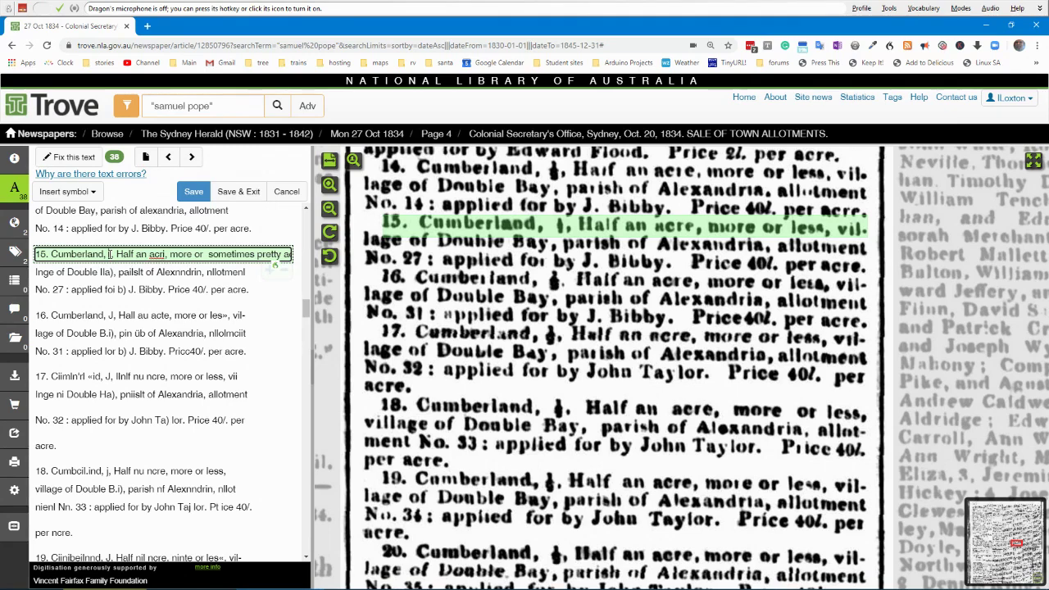
Step: Replace everything after "Cumberland," in item 15's first line with the dictated text "½, Half an acre, more or less,"
{"action": "left_click_drag", "start_coordinate": [109, 254], "coordinate": [302, 266]}
{"action": "key", "text": "BackSpace"}
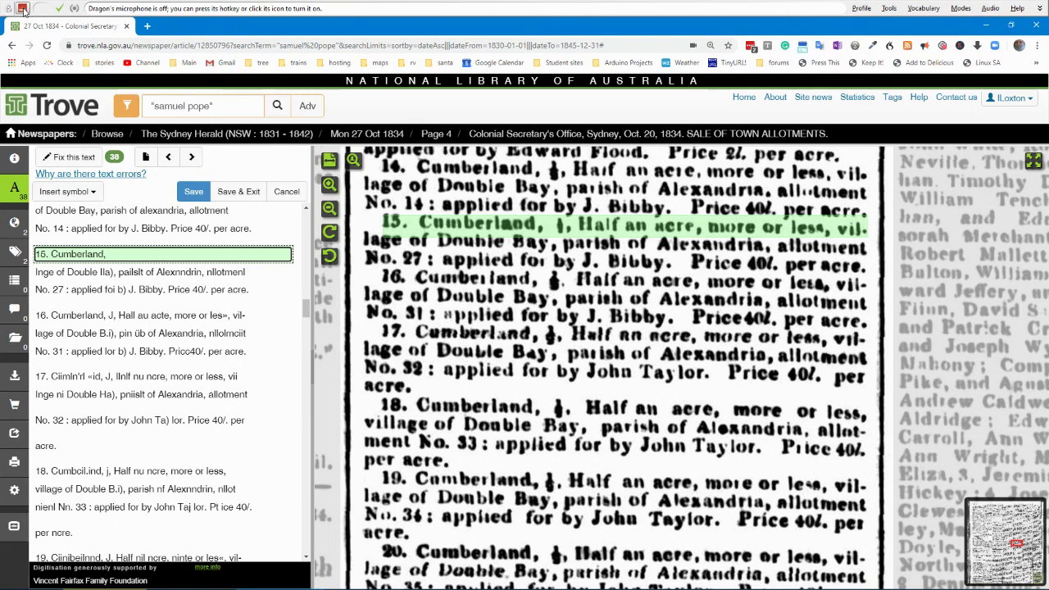
{"action": "left_click", "coordinate": [23, 8]}
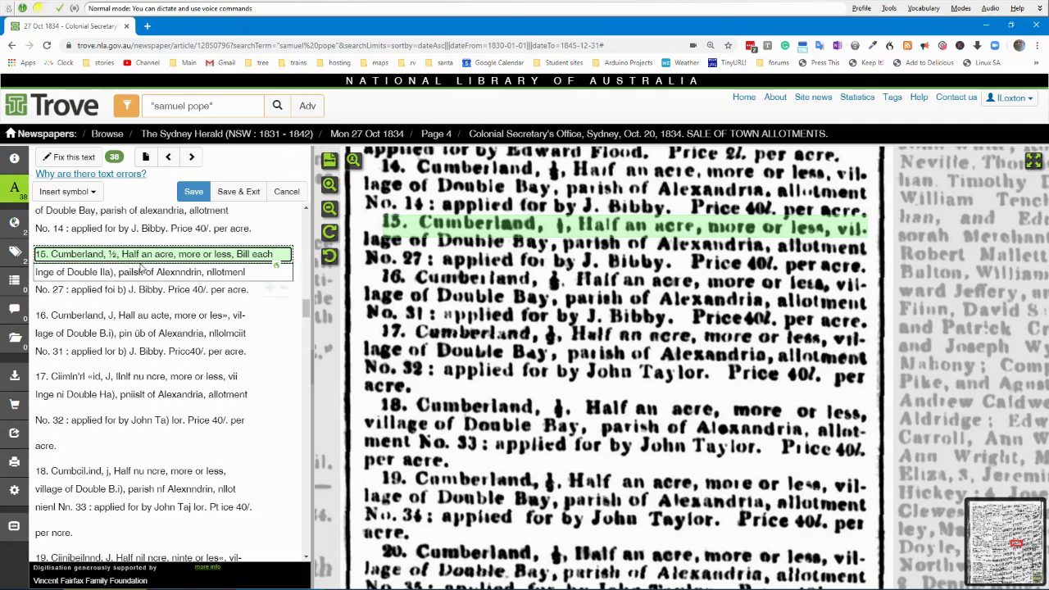
Step: Correct the misrecognized "Bill each" at the end of item 15's first line to "village"
{"action": "left_click_drag", "start_coordinate": [237, 254], "coordinate": [274, 255]}
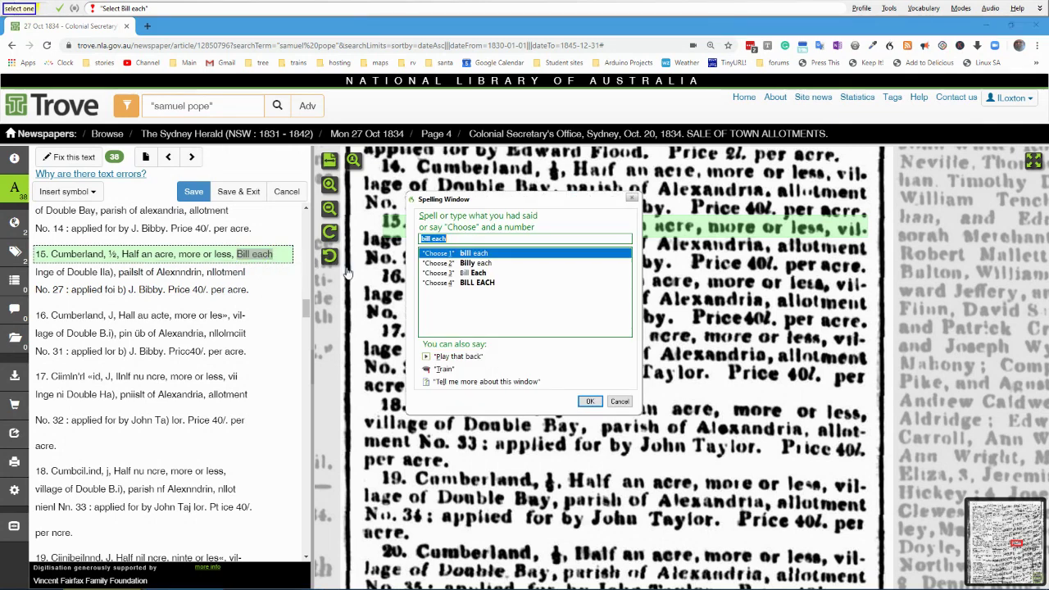
{"action": "type", "text": "h"}
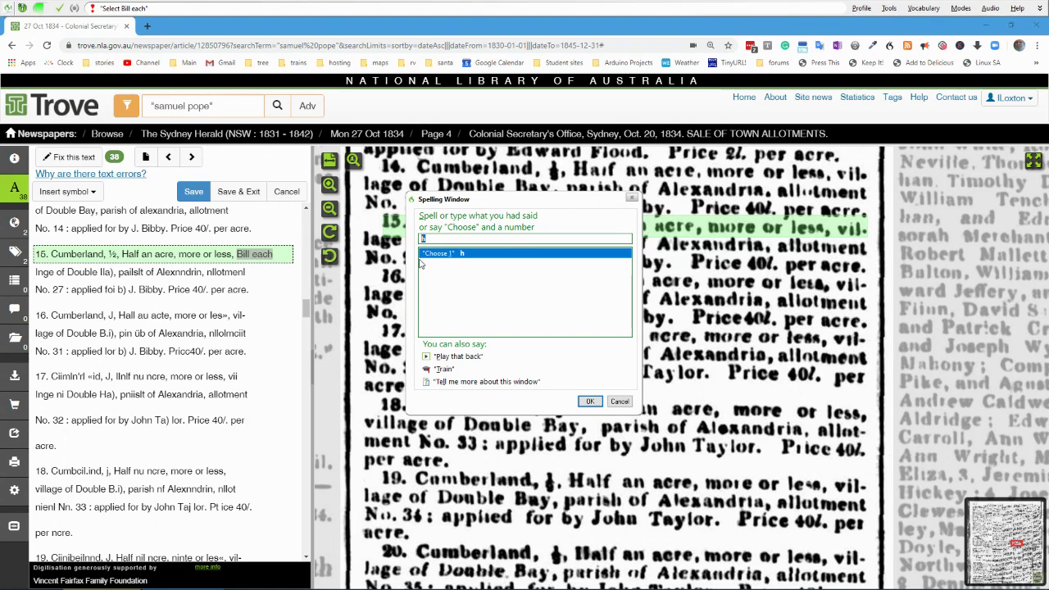
{"action": "type", "text": "bill"}
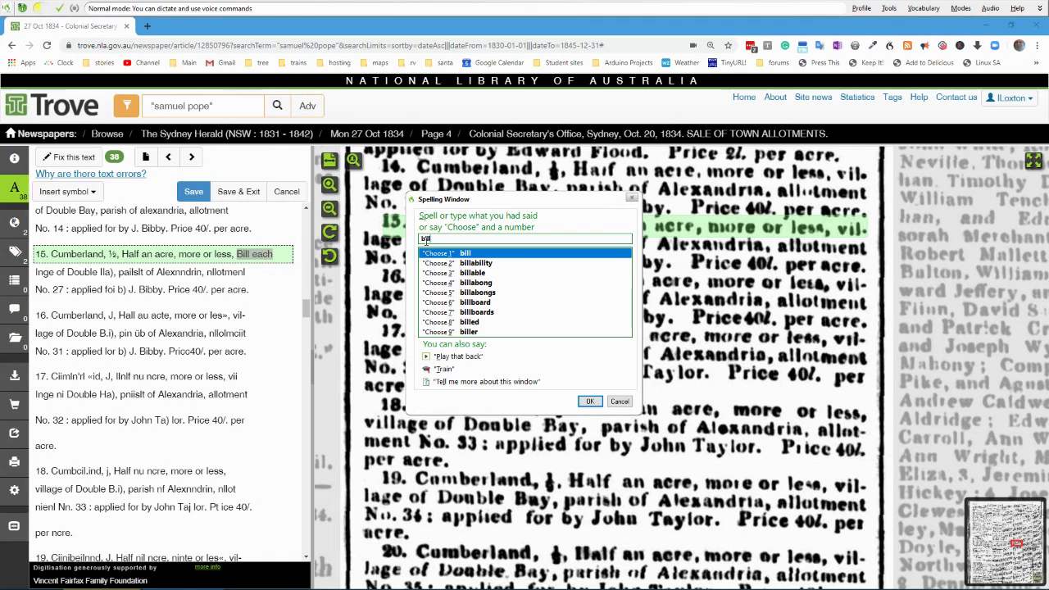
{"action": "type", "text": "age"}
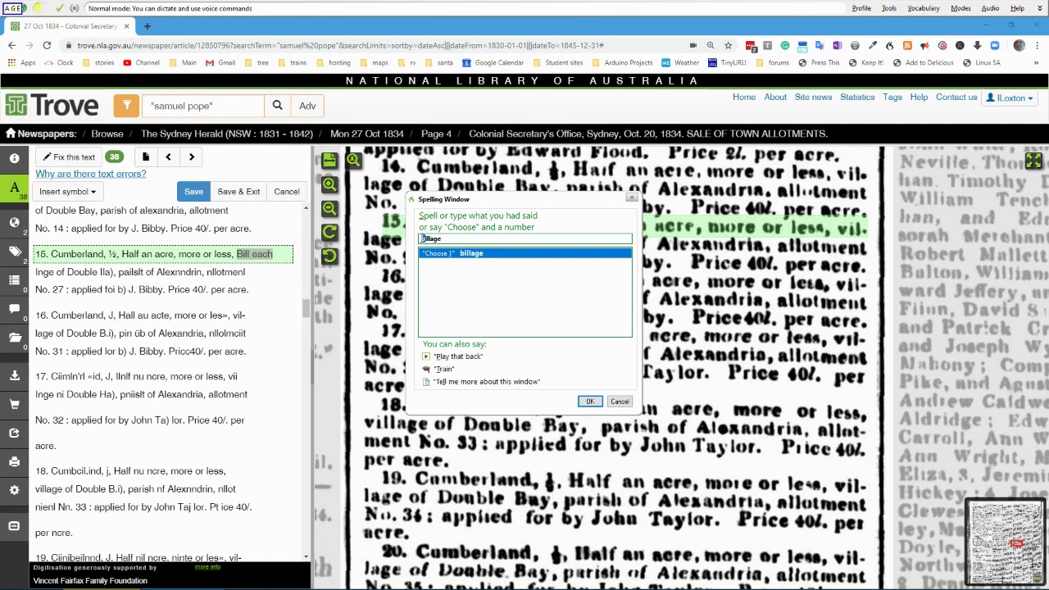
{"action": "type", "text": "v"}
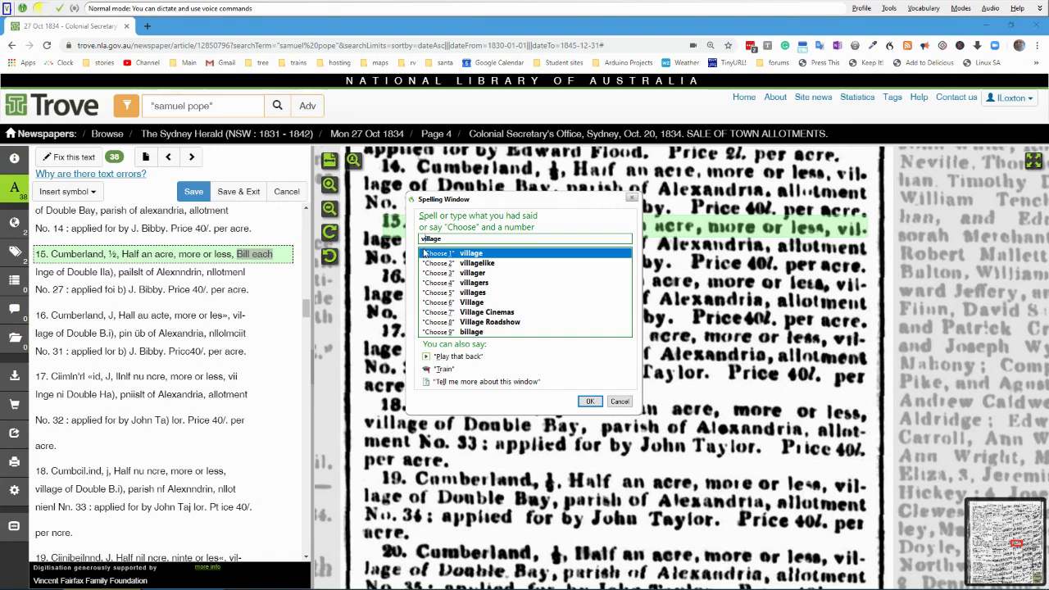
{"action": "key", "text": "Return"}
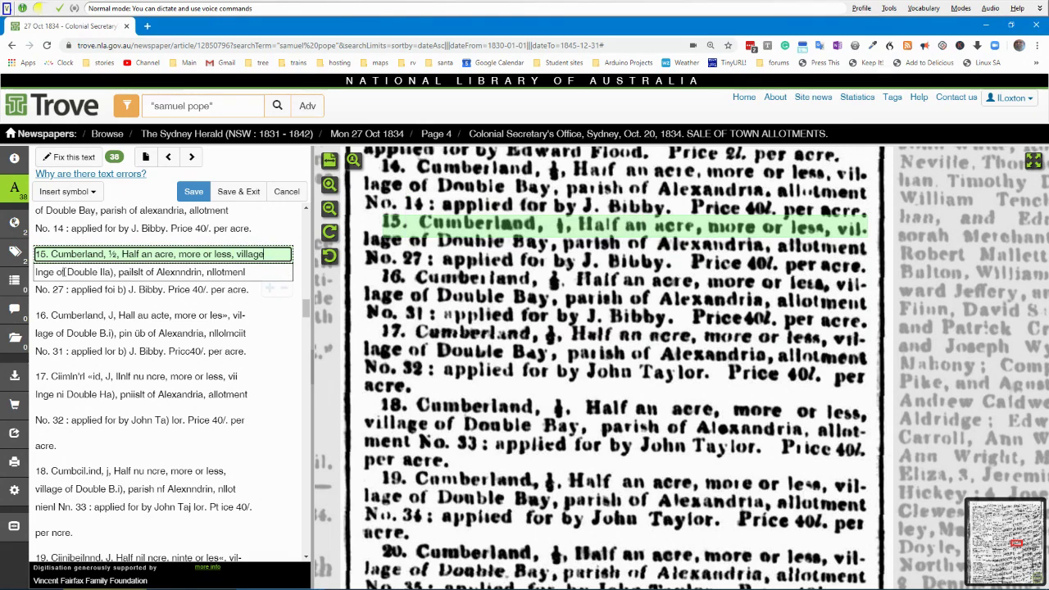
Step: Correct the second line of item 15 to read "of Double Bay, parish of Alexandria, allotment"
{"action": "left_click_drag", "start_coordinate": [56, 272], "coordinate": [36, 272]}
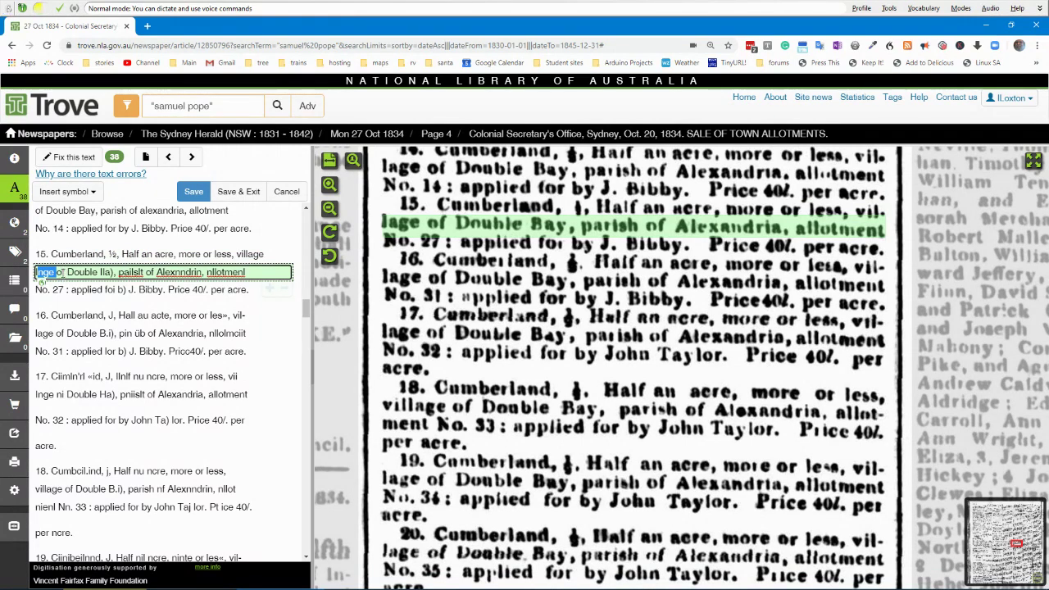
{"action": "key", "text": "Delete"}
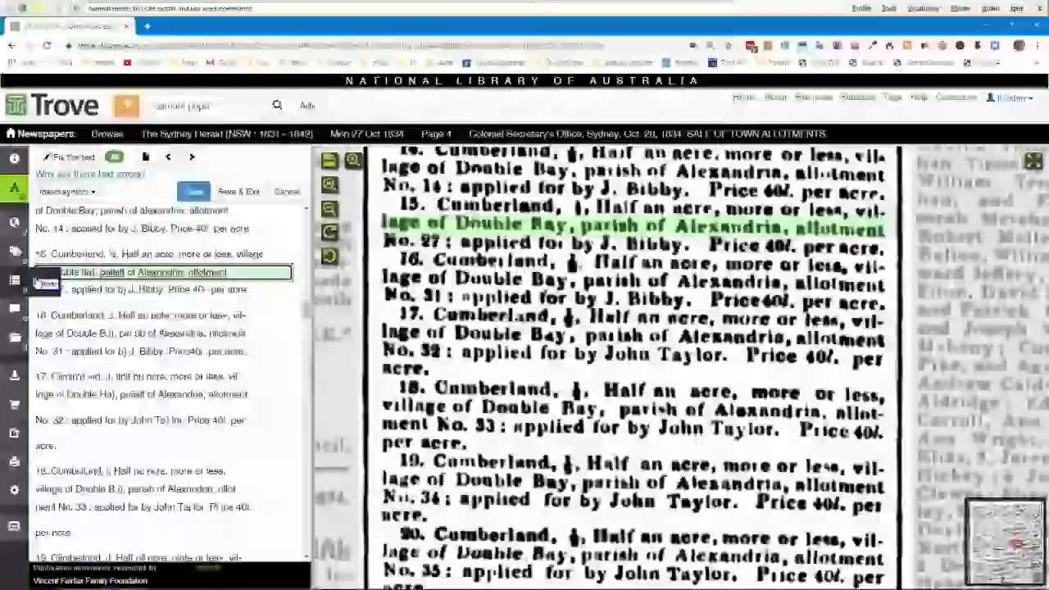
{"action": "key", "text": "Delete"}
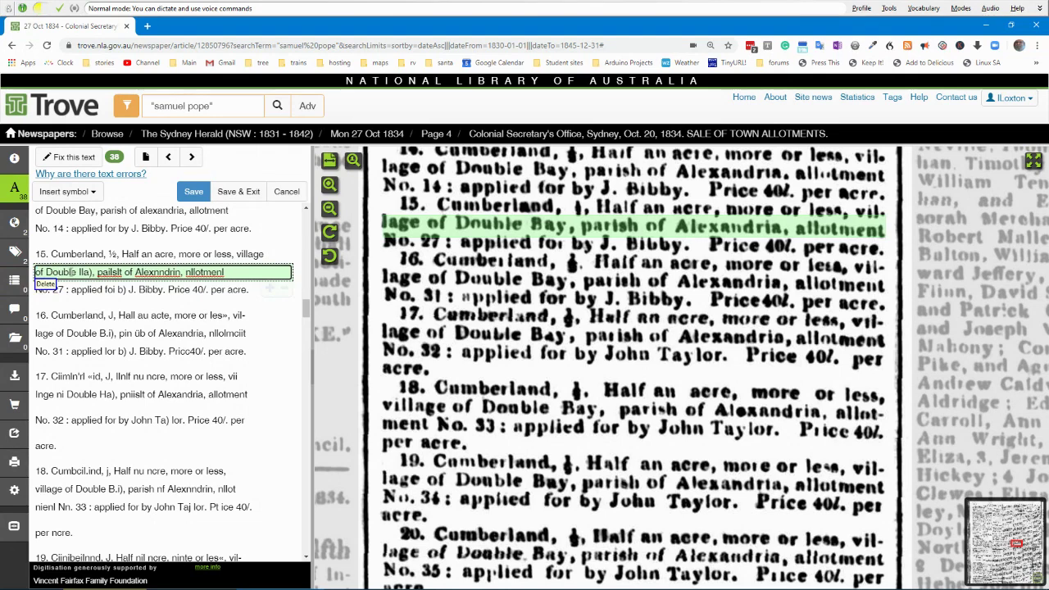
{"action": "left_click_drag", "start_coordinate": [79, 272], "coordinate": [236, 276]}
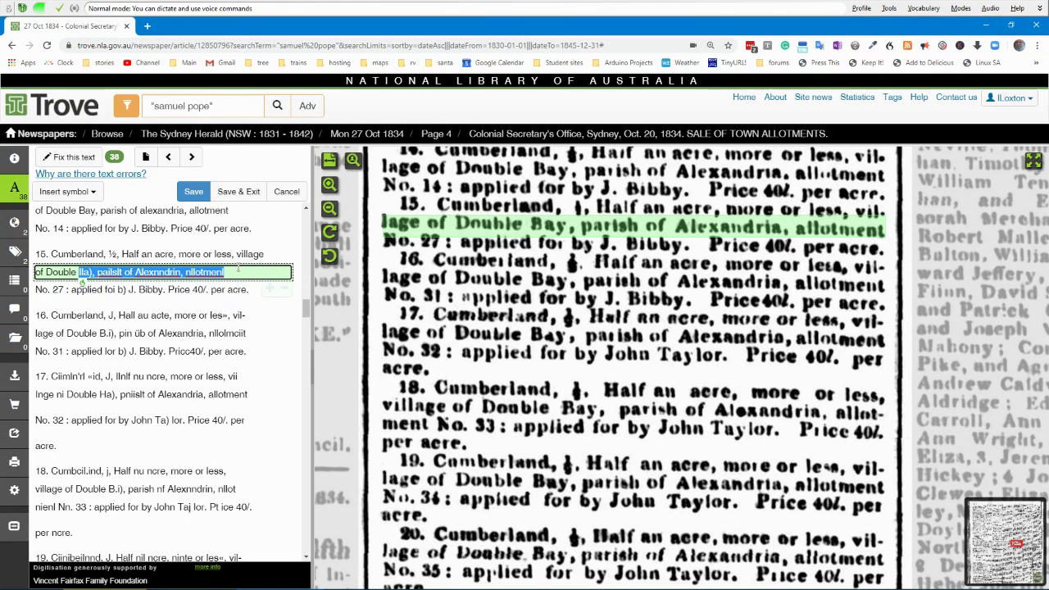
{"action": "type", "text": "Bay,"}
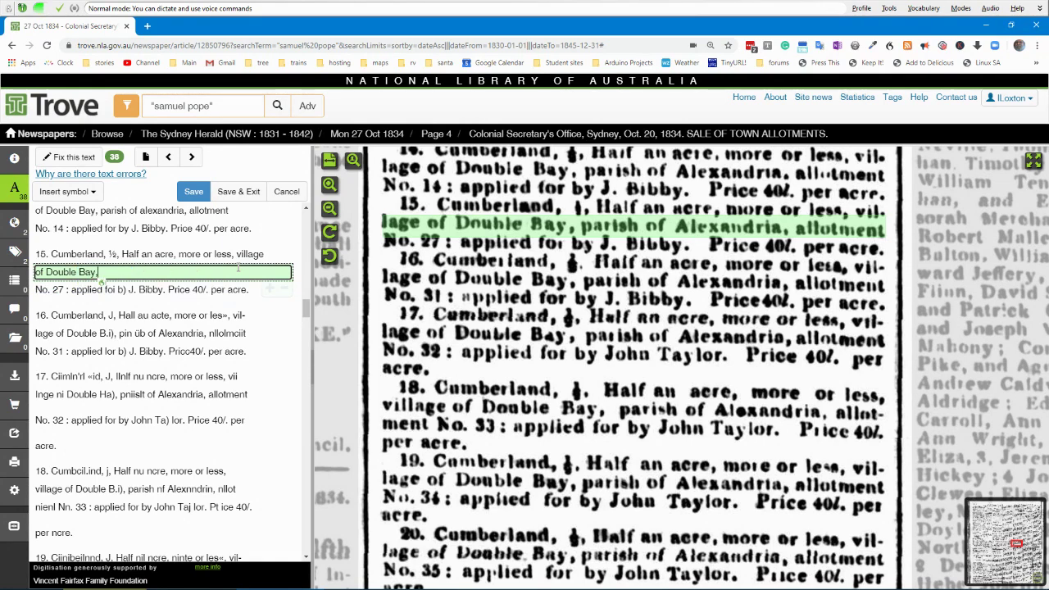
{"action": "type", "text": " parish of Alexandria, allotment"}
Step: Replace the garbled words after "applied" in the "No. 27" line with "for by"
{"action": "key", "text": "Down"}
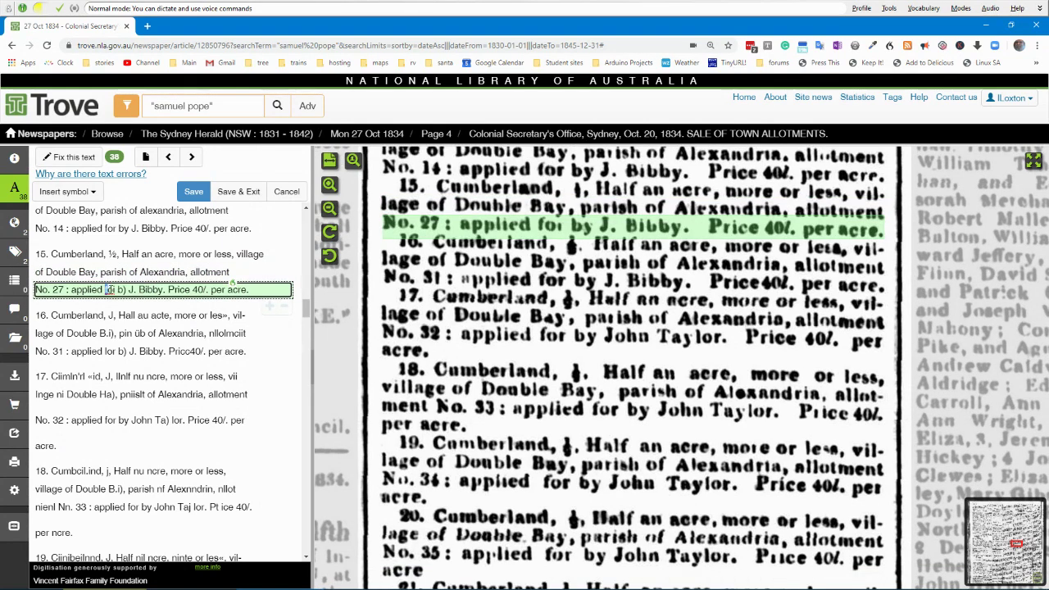
{"action": "left_click_drag", "start_coordinate": [105, 289], "coordinate": [124, 290]}
{"action": "type", "text": "for by"}
Step: Correct the first line of item 16 to read "16. Cumberland, ½, Half an acre, more or less, village"
{"action": "left_click", "coordinate": [148, 313]}
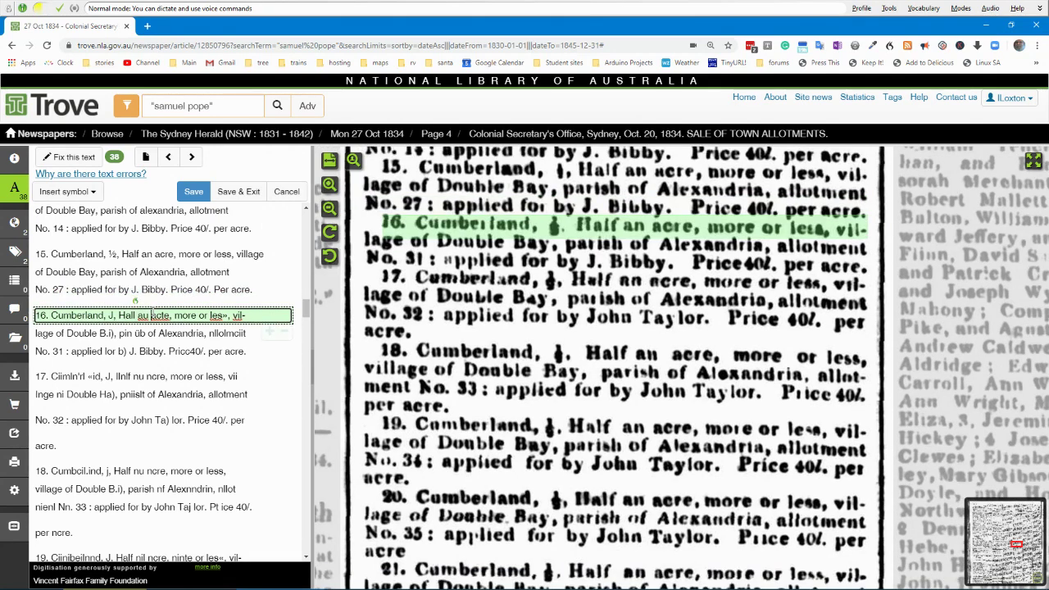
{"action": "left_click_drag", "start_coordinate": [109, 316], "coordinate": [258, 316]}
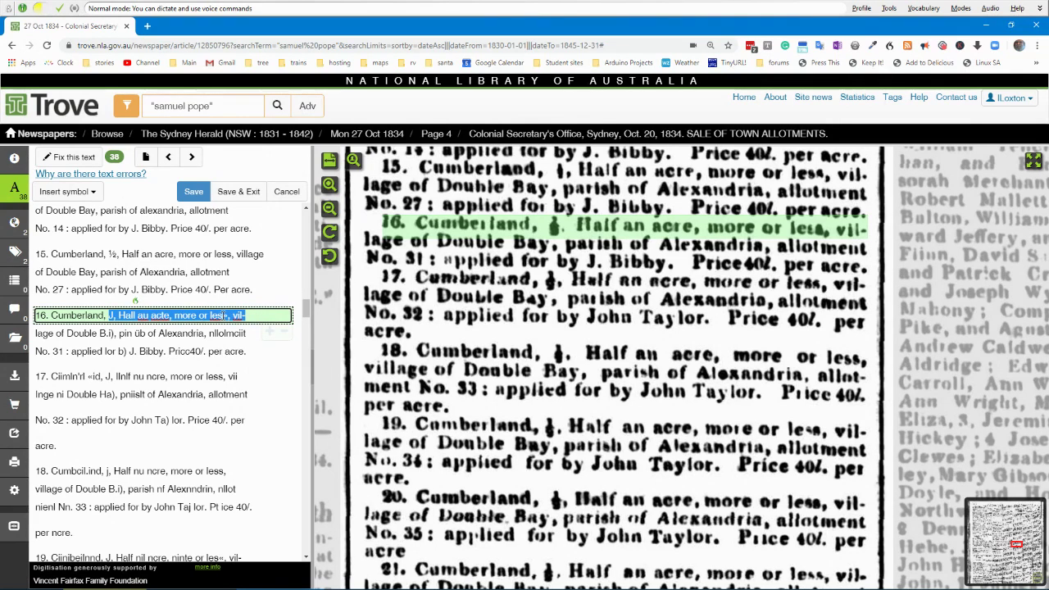
{"action": "key", "text": "Delete"}
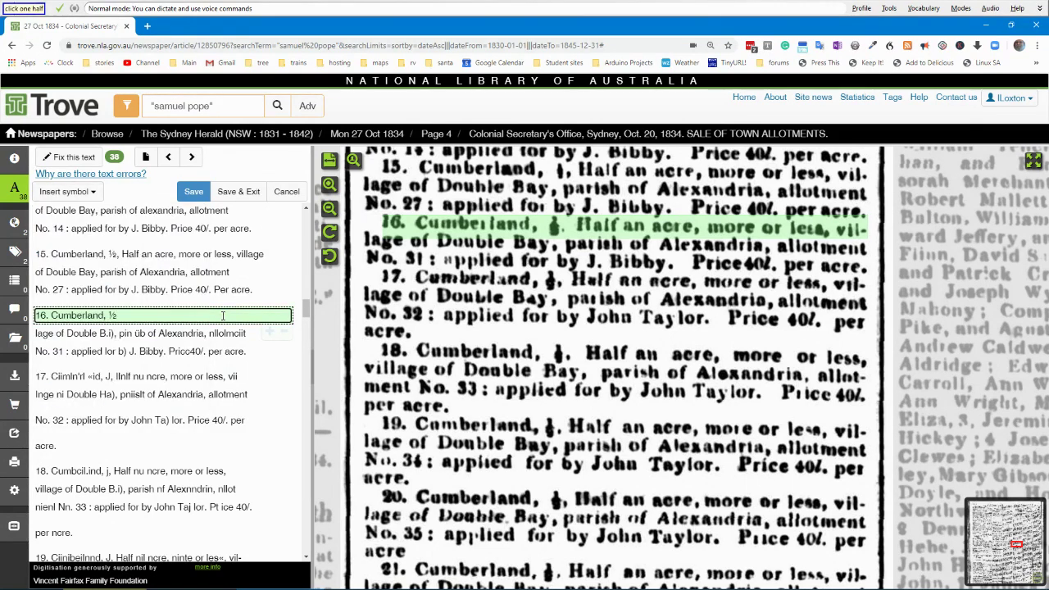
{"action": "type", "text": ","}
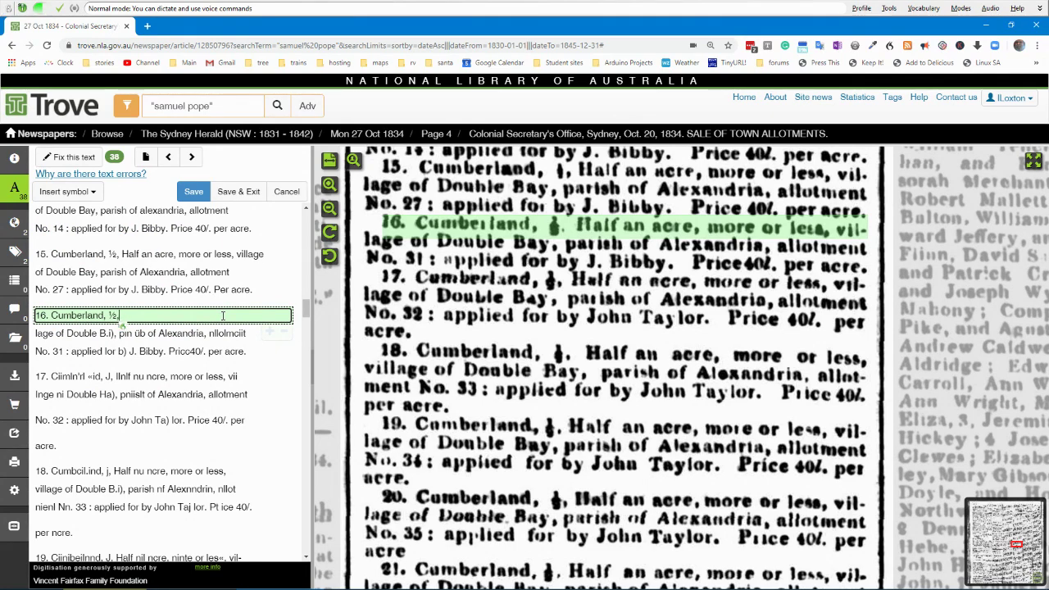
{"action": "type", "text": " Half an acre, more or less"}
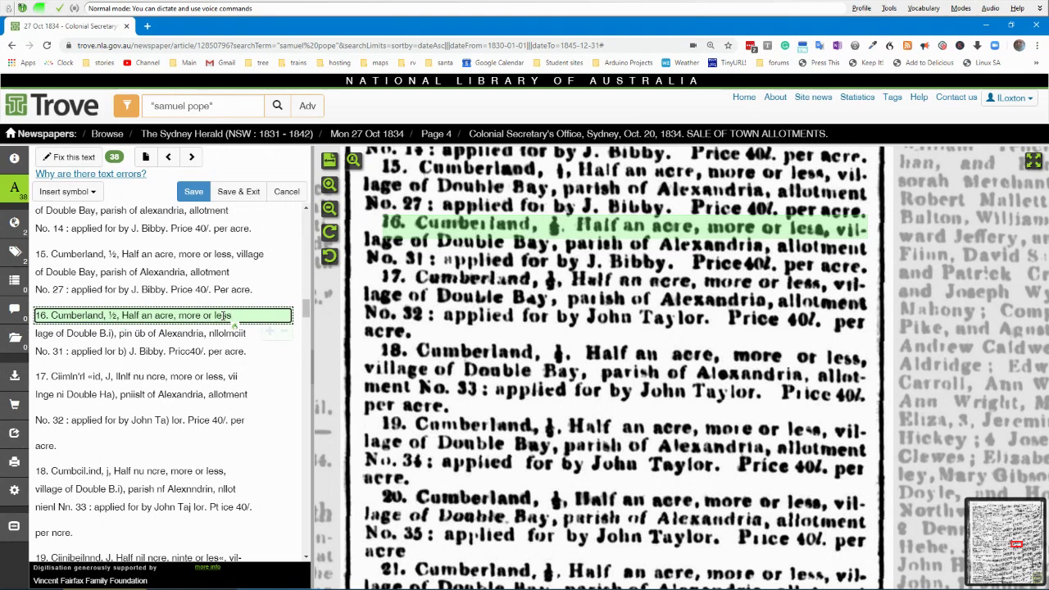
{"action": "type", "text": " village"}
{"action": "left_click", "coordinate": [233, 315]}
{"action": "type", "text": ","}
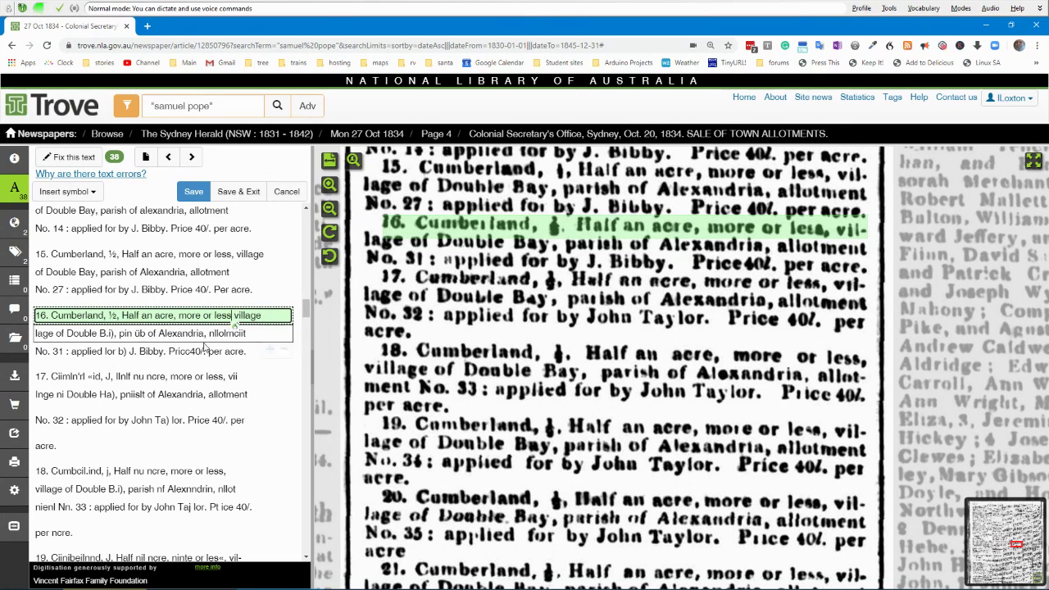
Step: Correct the second line of item 16 to read "of Double Bay, parish of Alexandria, allotment"
{"action": "left_click", "coordinate": [55, 334]}
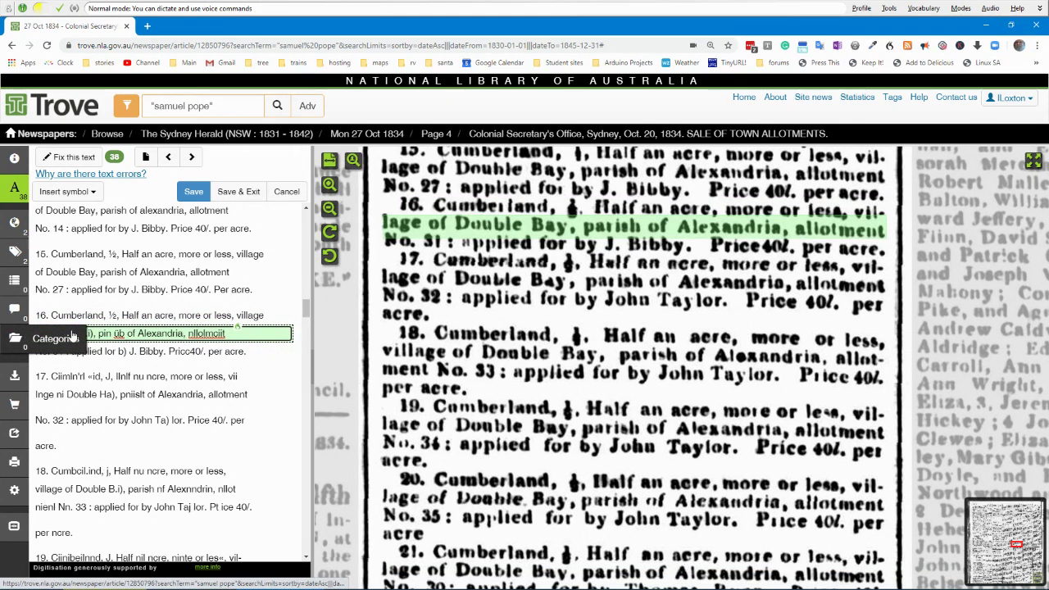
{"action": "left_click_drag", "start_coordinate": [78, 334], "coordinate": [226, 334]}
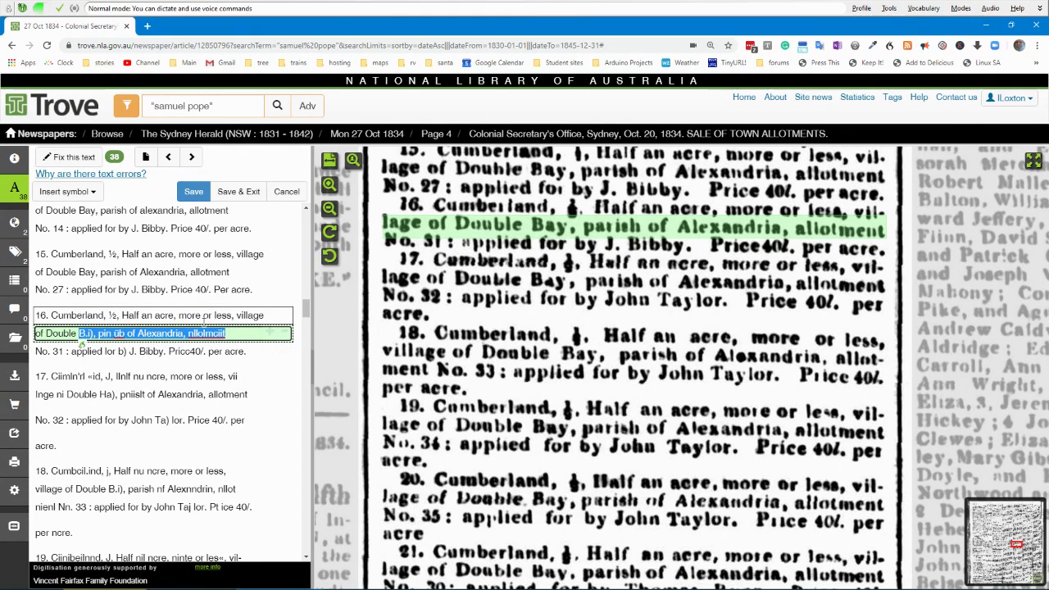
{"action": "type", "text": "Bay,"}
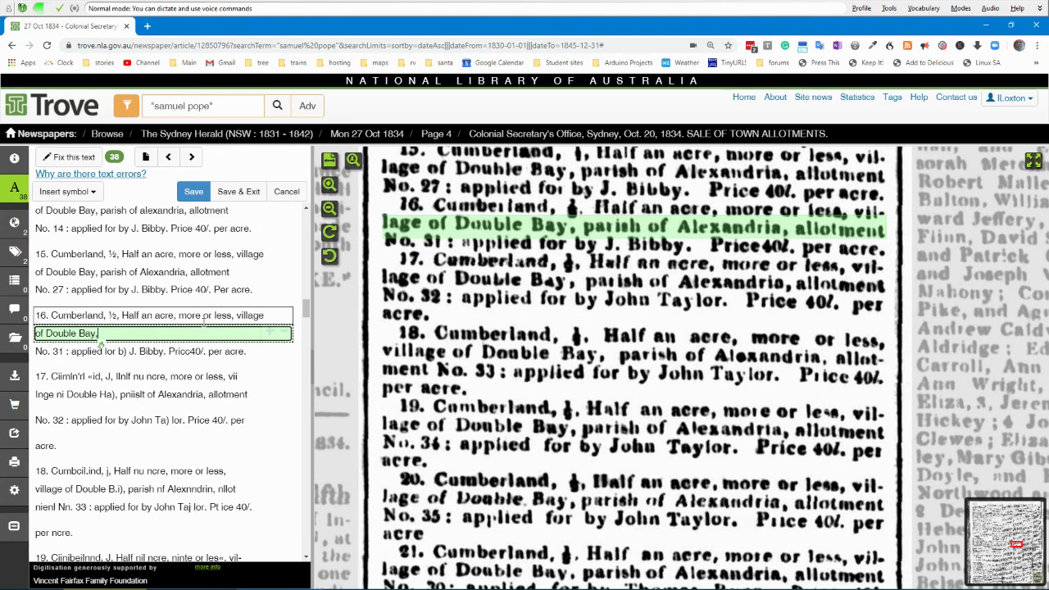
{"action": "type", "text": " parish of Alexandria are, allotment"}
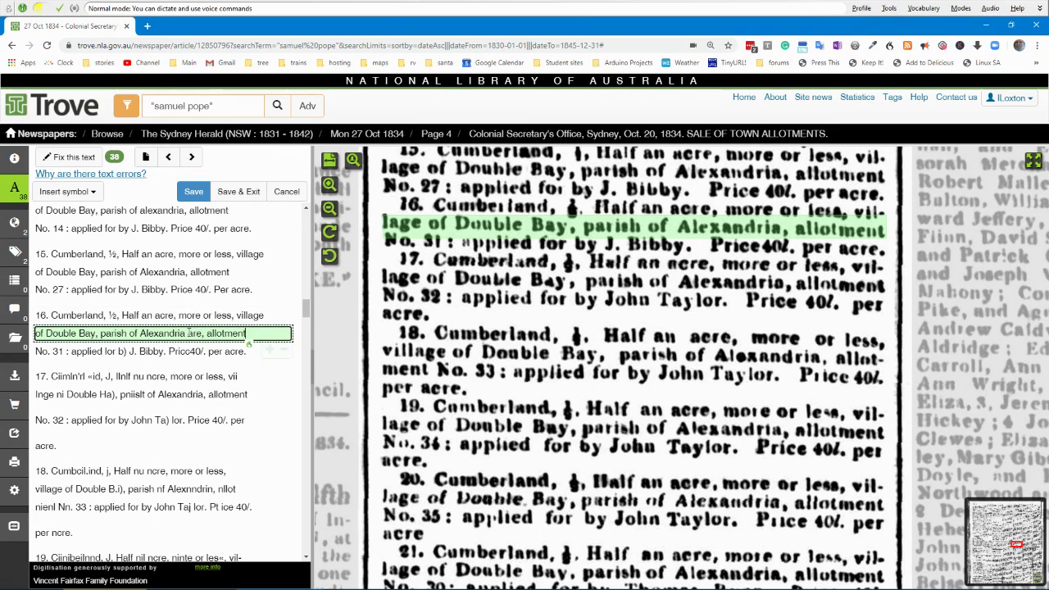
{"action": "left_click_drag", "start_coordinate": [186, 333], "coordinate": [202, 334]}
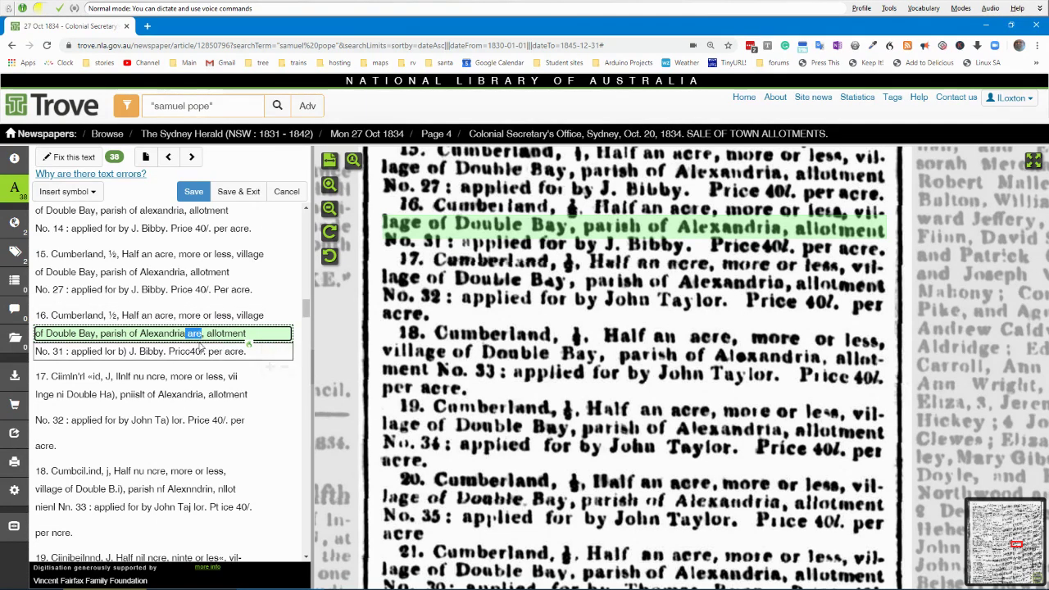
{"action": "key", "text": "Delete"}
Step: Correct the garbled words in the "No. 31" line to "by" and "Price 40/."
{"action": "left_click", "coordinate": [122, 352]}
{"action": "double_click", "coordinate": [122, 352]}
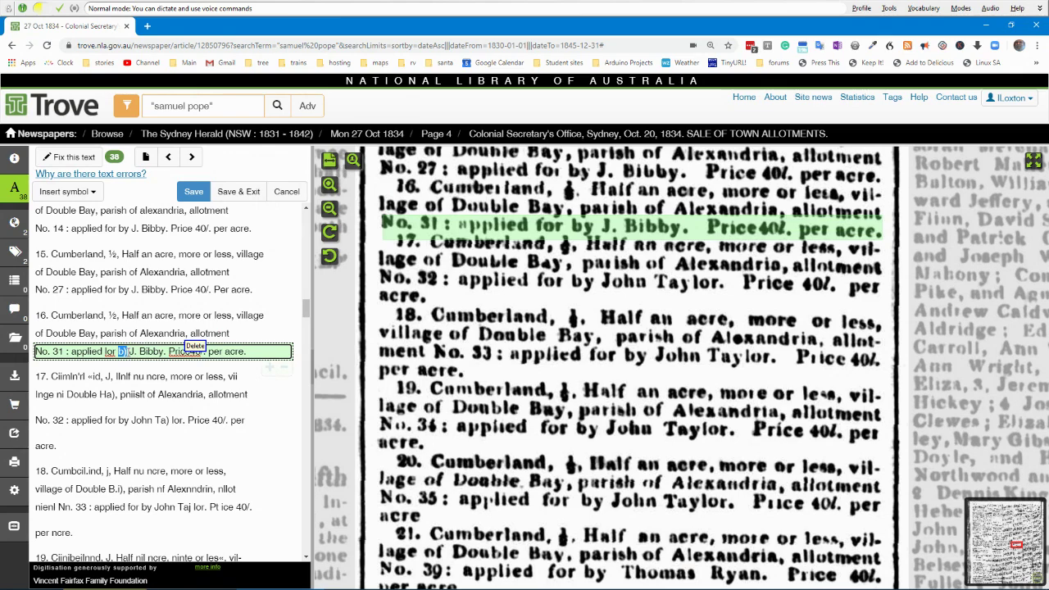
{"action": "type", "text": "by"}
{"action": "type", "text": "y"}
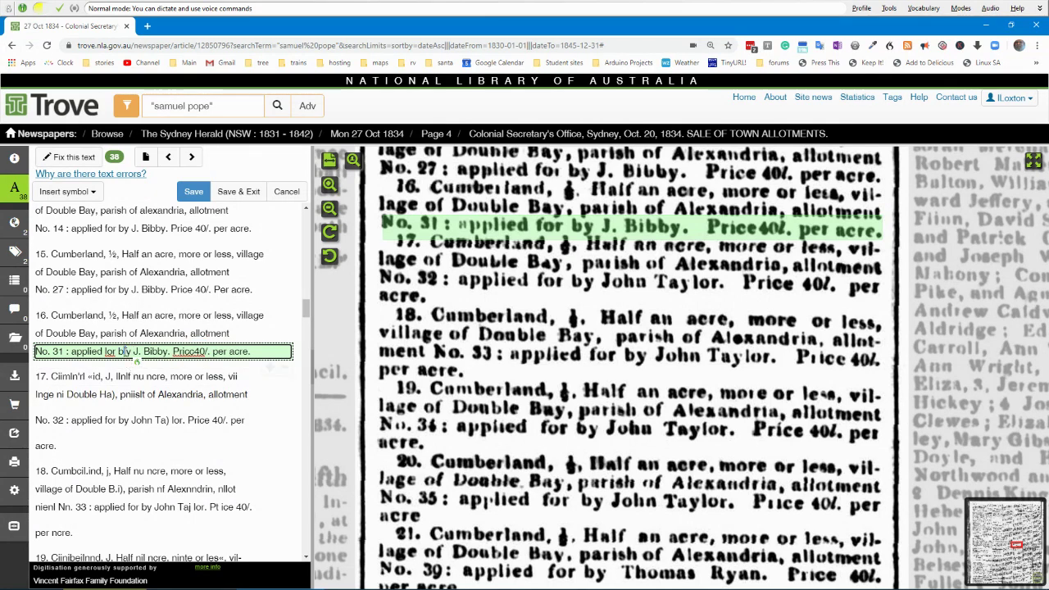
{"action": "key", "text": "Delete"}
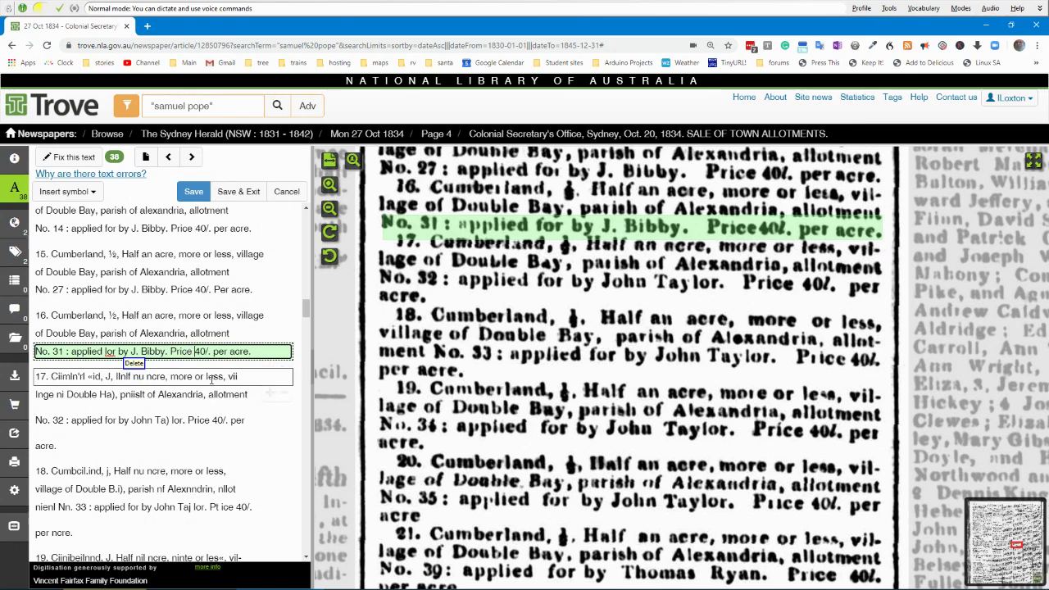
Step: Start editing the first line of item 17 and turn off the dictation microphone
{"action": "left_click", "coordinate": [203, 376]}
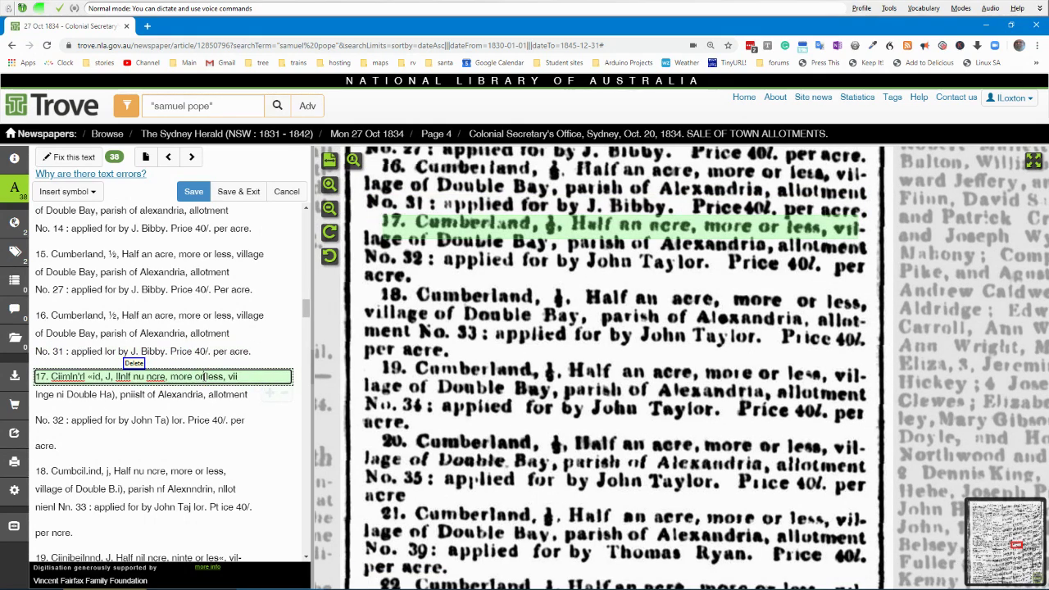
{"action": "type", "text": "an"}
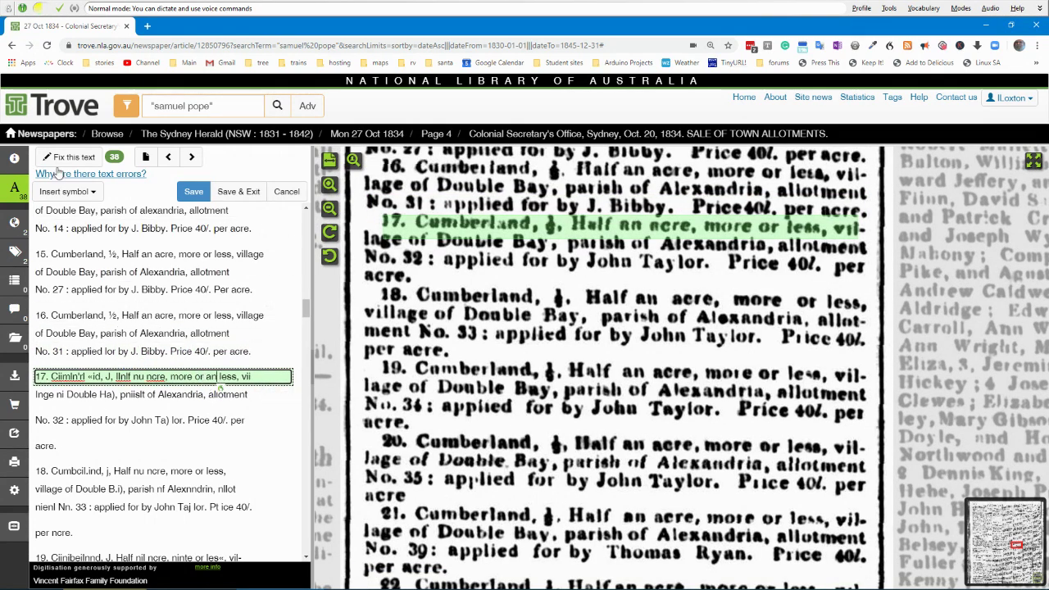
{"action": "left_click", "coordinate": [109, 377]}
{"action": "left_click", "coordinate": [23, 8]}
Step: Mark the garbled text after "J," through the end of item 17's first line for replacement
{"action": "left_click", "coordinate": [116, 376]}
{"action": "key", "text": "ctrl+Right"}
{"action": "key", "text": "ctrl+Right"}
{"action": "key", "text": "ctrl+Right"}
{"action": "key", "text": "ctrl+Right"}
{"action": "key", "text": "ctrl+Right"}
{"action": "key", "text": "ctrl+Right"}
{"action": "key", "text": "ctrl+Right"}
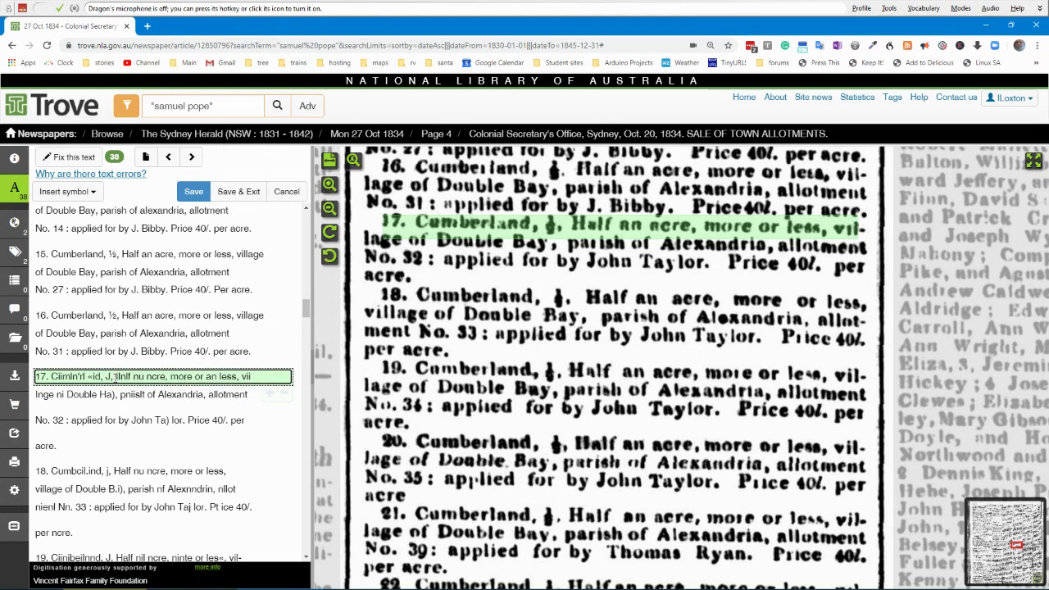